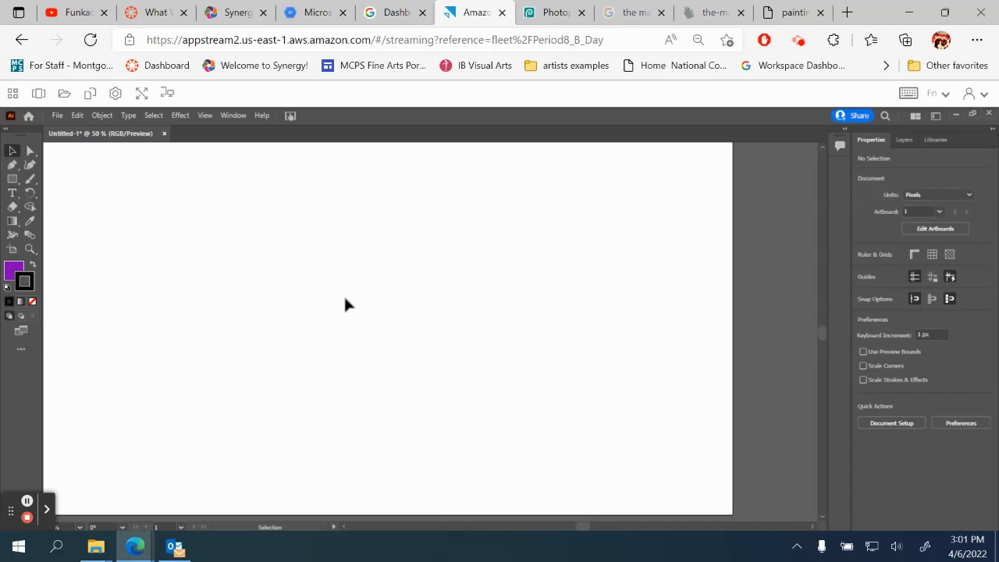
- Pick the Rectangle tool in the left toolbar of the blank artboard
{"action": "left_click", "coordinate": [13, 180]}
- Draw a purple, black-outlined rectangle of about 670 by 264 px in the upper left, then deselect it
{"action": "left_click", "coordinate": [13, 180]}
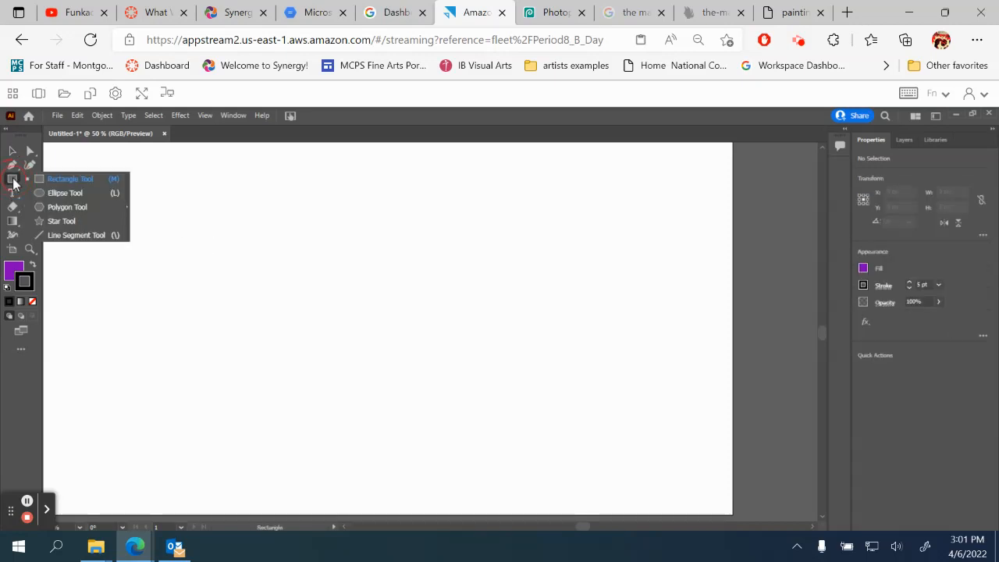
{"action": "left_click", "coordinate": [72, 179]}
{"action": "left_click_drag", "start_coordinate": [194, 196], "coordinate": [455, 298]}
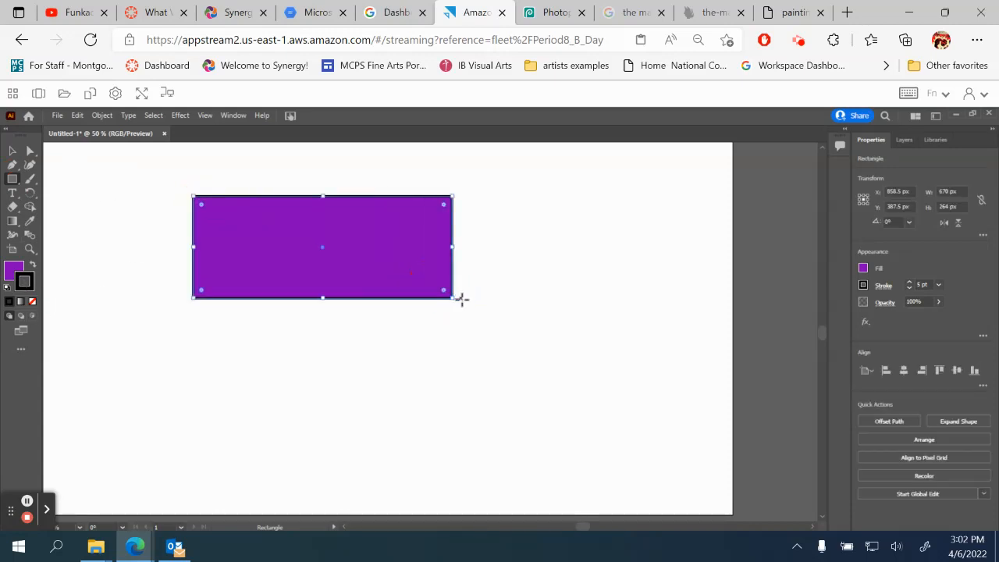
{"action": "left_click", "coordinate": [138, 252]}
{"action": "left_click", "coordinate": [527, 345]}
{"action": "left_click", "coordinate": [12, 150]}
{"action": "left_click", "coordinate": [113, 261]}
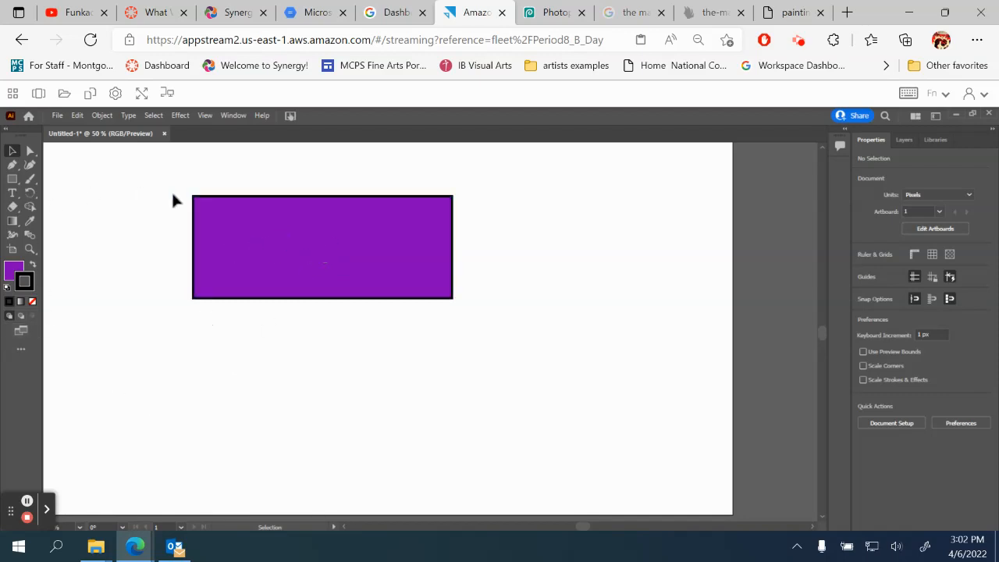
- Open and close the Color and Gradient panels without changing the rectangle
{"action": "left_click", "coordinate": [12, 271]}
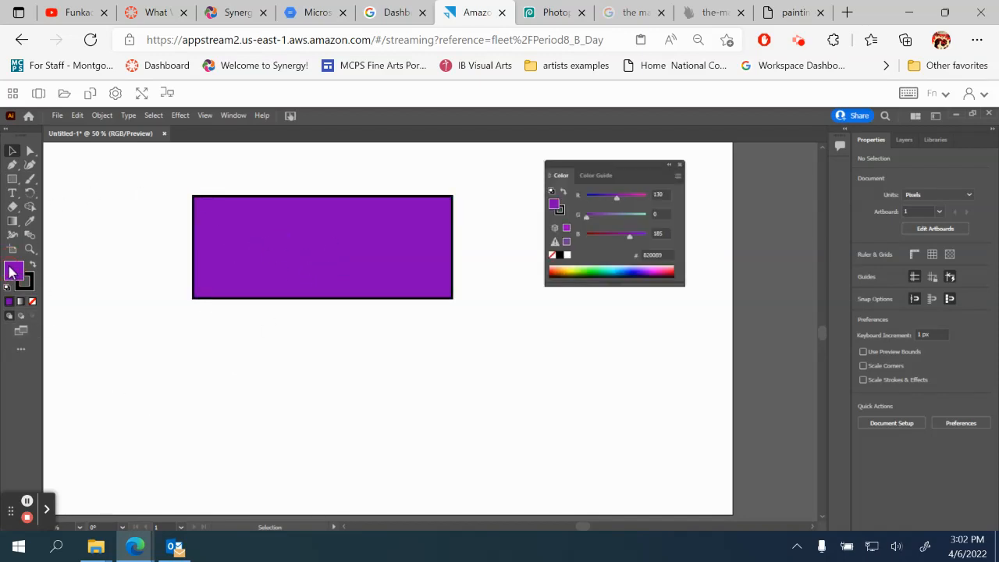
{"action": "left_click", "coordinate": [669, 165]}
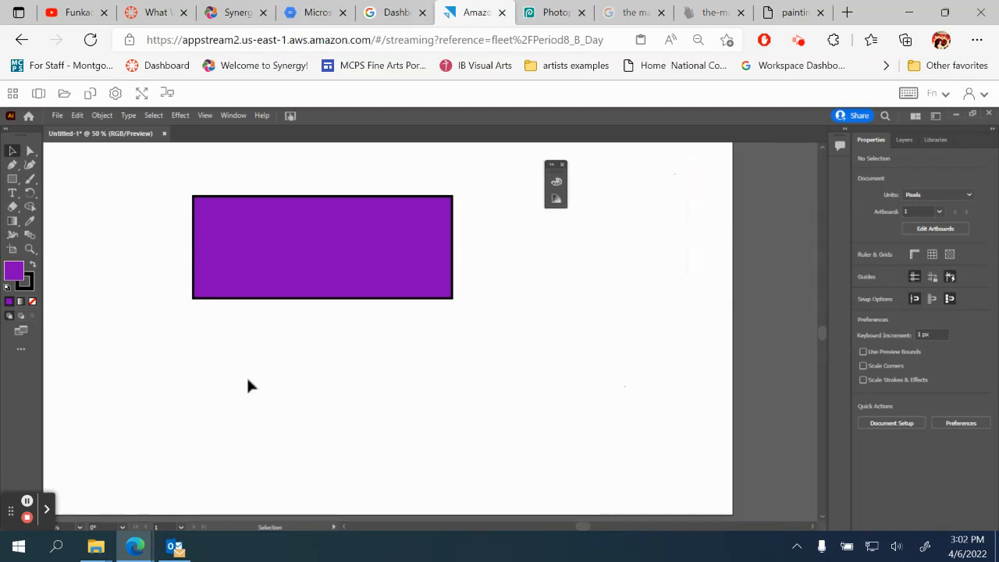
{"action": "left_click", "coordinate": [21, 302]}
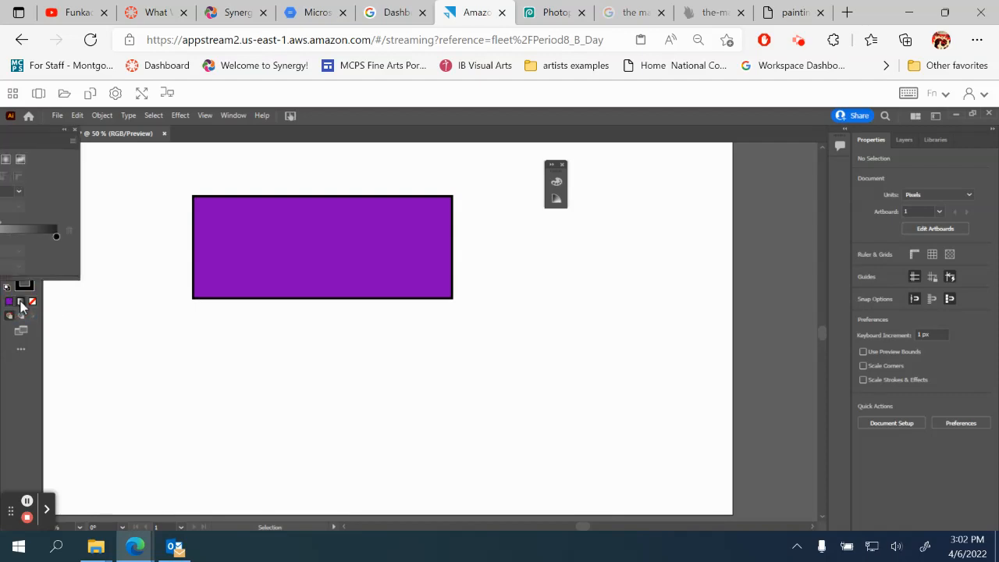
{"action": "left_click", "coordinate": [74, 131]}
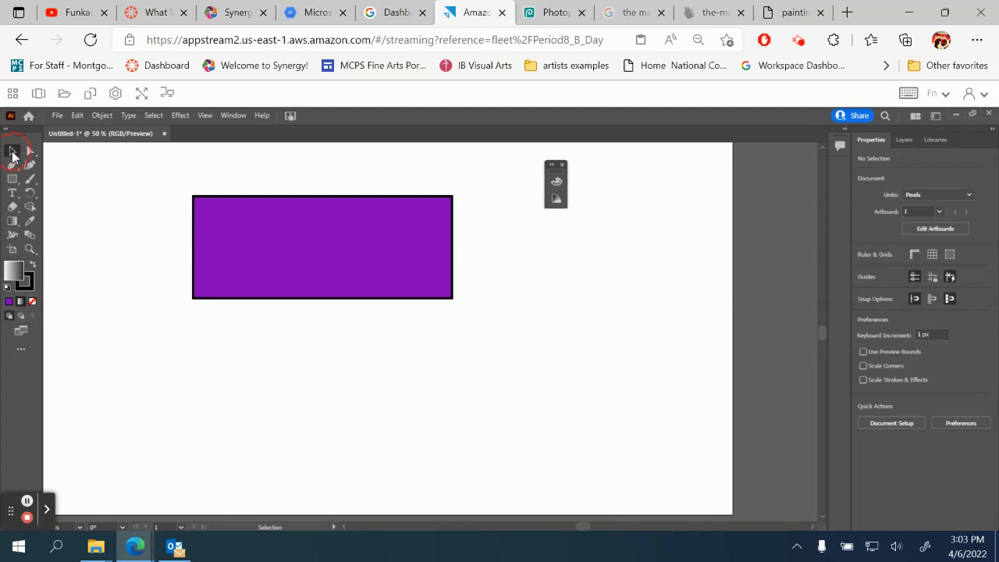
- Apply a gradient fill to the rectangle, then set its fill to None, keeping the black outline
{"action": "left_click", "coordinate": [299, 251]}
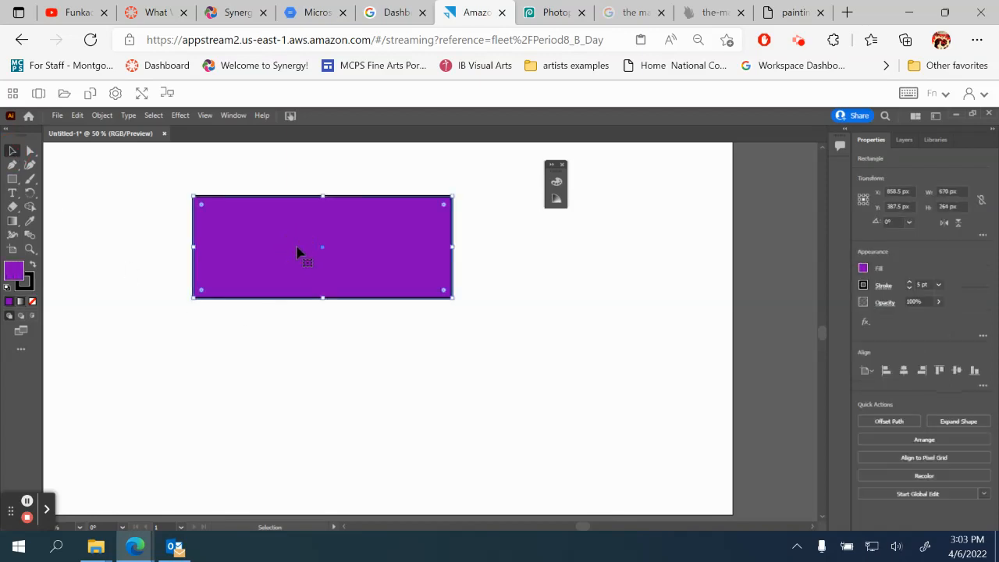
{"action": "left_click", "coordinate": [20, 303]}
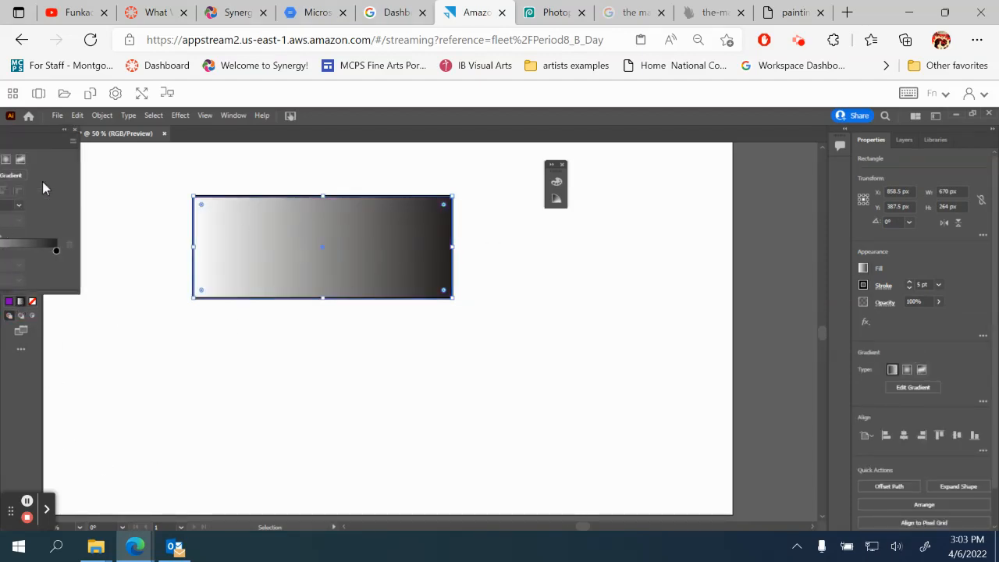
{"action": "left_click", "coordinate": [74, 131]}
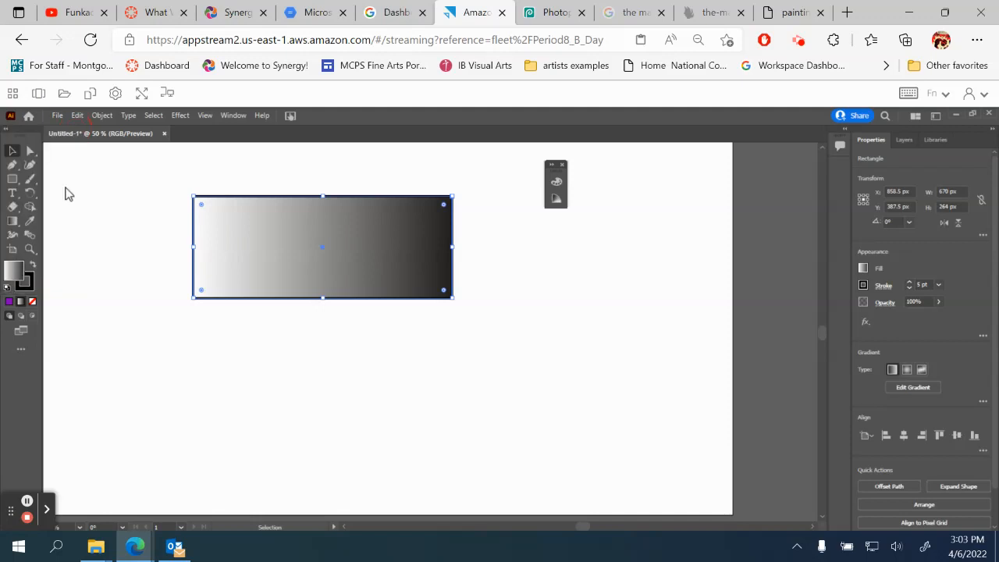
{"action": "left_click", "coordinate": [32, 303]}
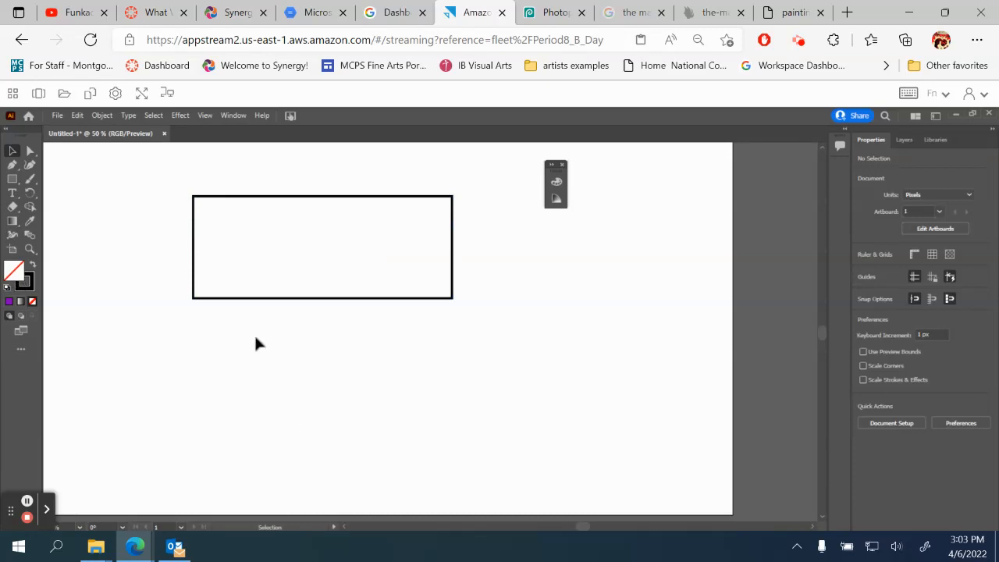
{"action": "left_click", "coordinate": [242, 299]}
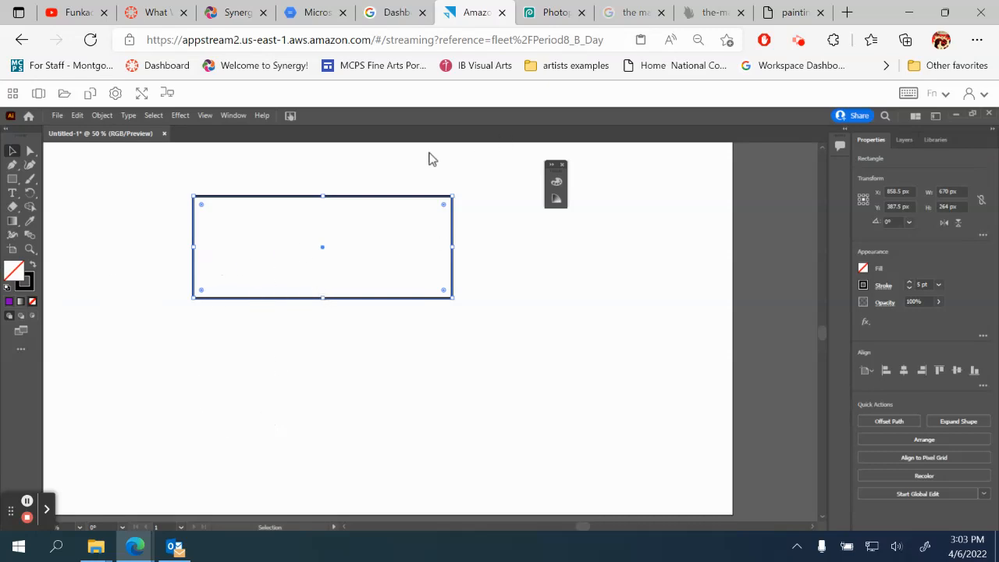
- Restore the rectangle's purple fill, set its outline to None, and move the Color panel aside
{"action": "left_click", "coordinate": [10, 302]}
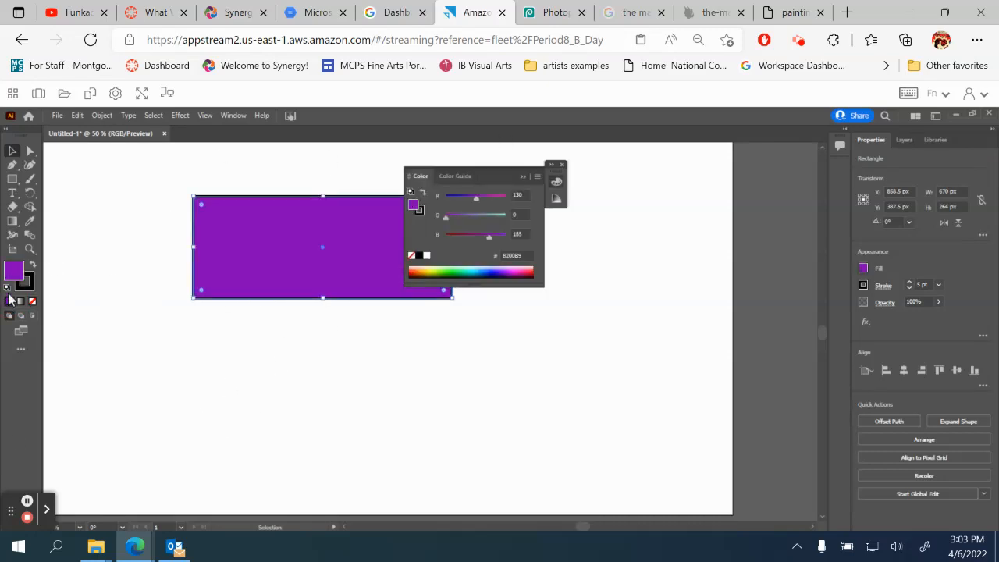
{"action": "left_click", "coordinate": [562, 165]}
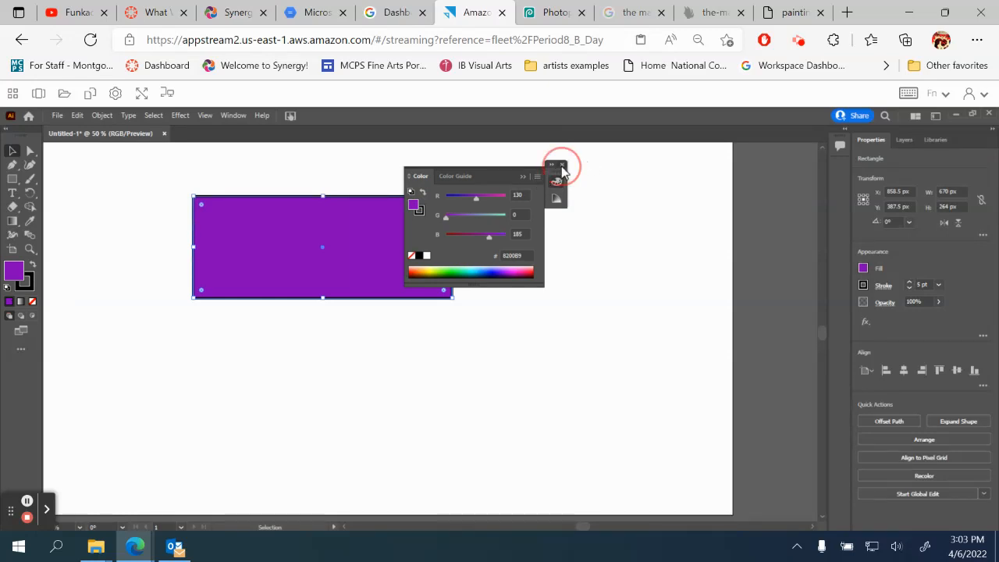
{"action": "left_click", "coordinate": [28, 288]}
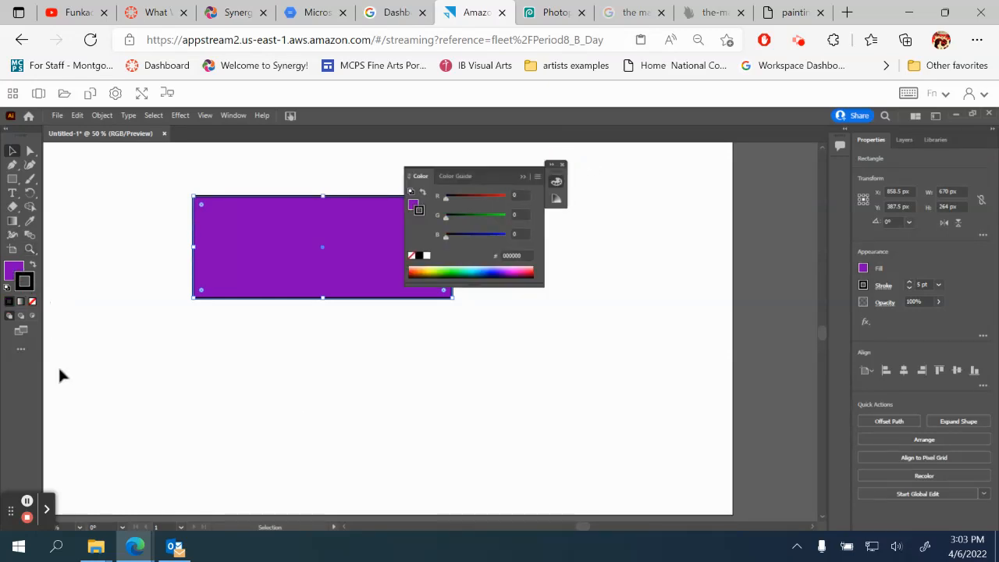
{"action": "left_click", "coordinate": [32, 302]}
{"action": "left_click", "coordinate": [117, 300]}
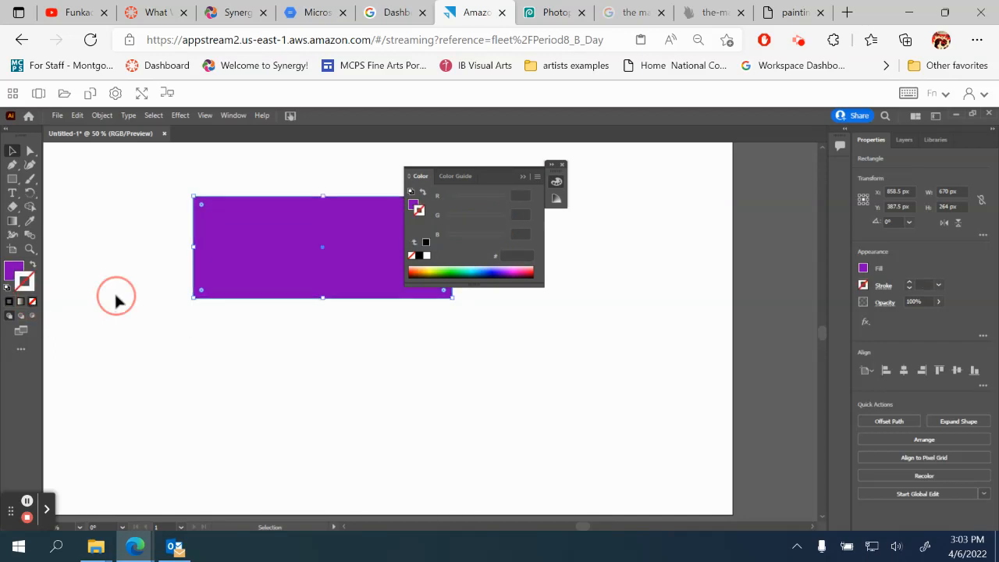
{"action": "left_click", "coordinate": [494, 174]}
{"action": "left_click_drag", "start_coordinate": [495, 173], "coordinate": [763, 209]}
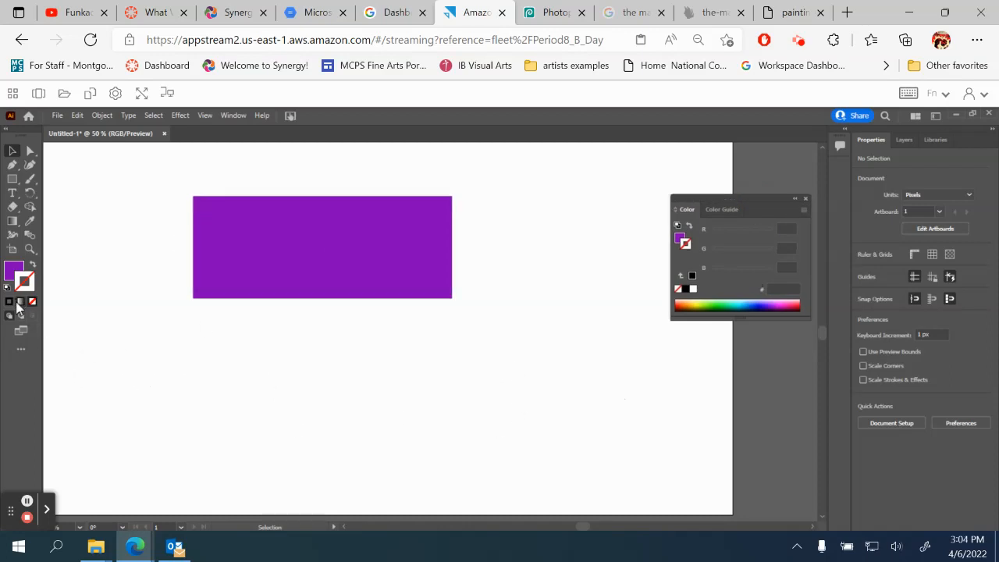
- Give the rectangle's outline a gradient and close the Gradient panel
{"action": "left_click", "coordinate": [256, 261]}
{"action": "left_click", "coordinate": [20, 302]}
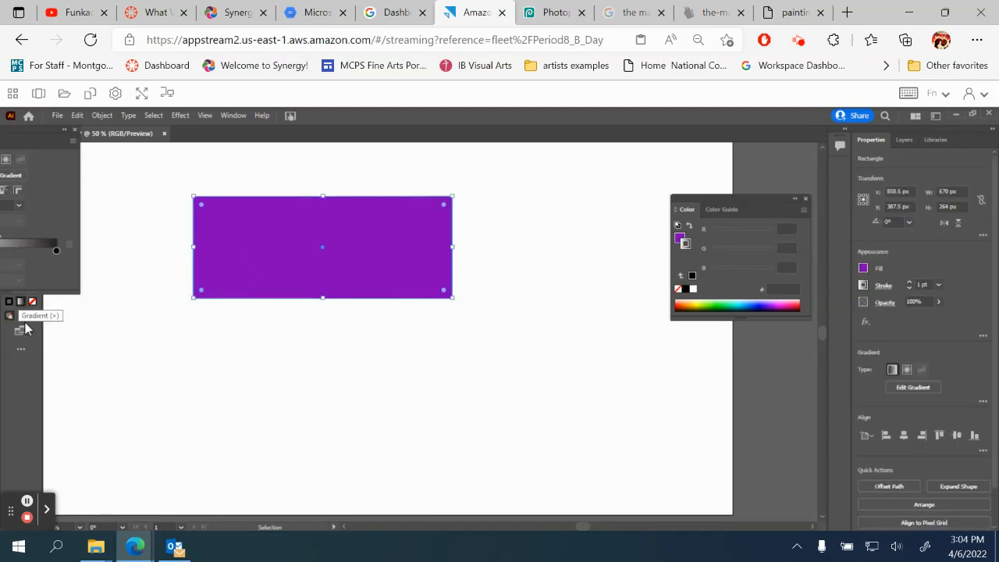
{"action": "left_click", "coordinate": [106, 295]}
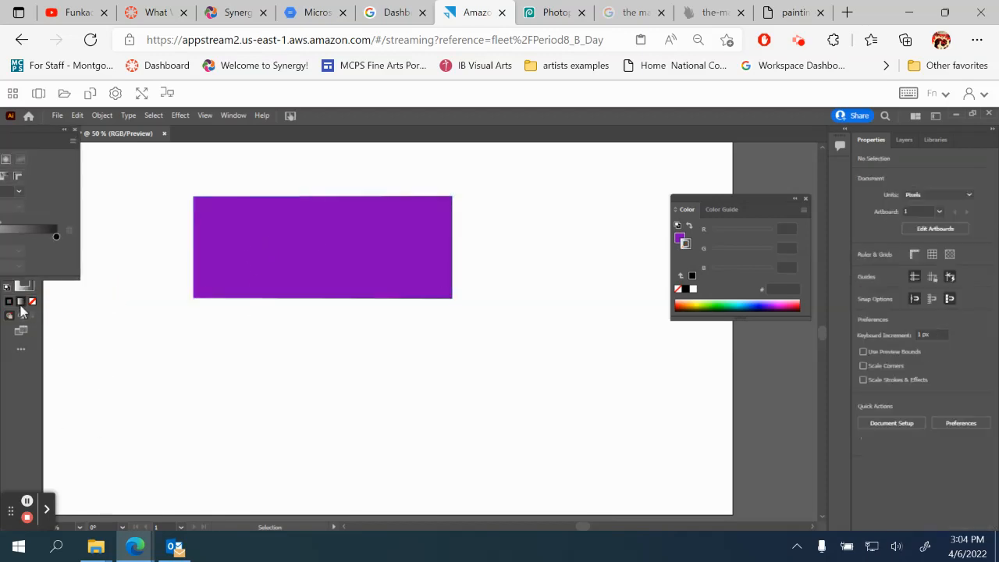
{"action": "left_click_drag", "start_coordinate": [19, 131], "coordinate": [106, 202]}
{"action": "left_click", "coordinate": [159, 198]}
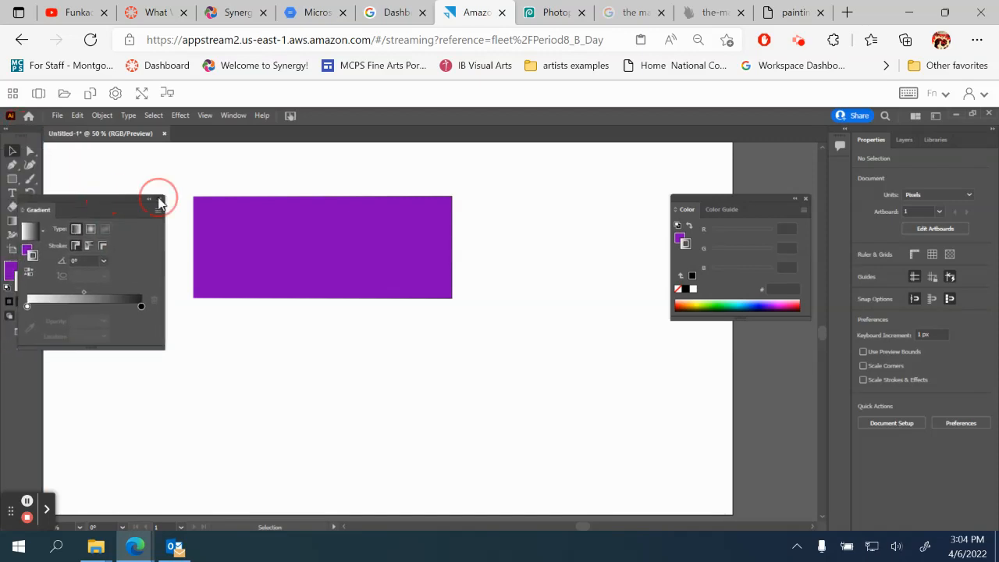
- Set the rectangle's stroke weight to 6 pt and deselect it
{"action": "left_click", "coordinate": [270, 252]}
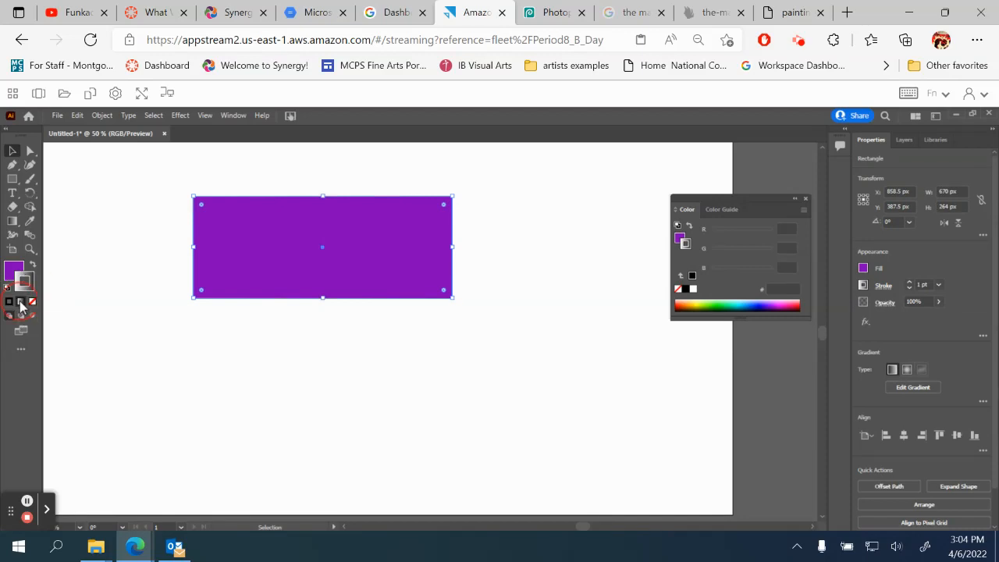
{"action": "left_click", "coordinate": [939, 285]}
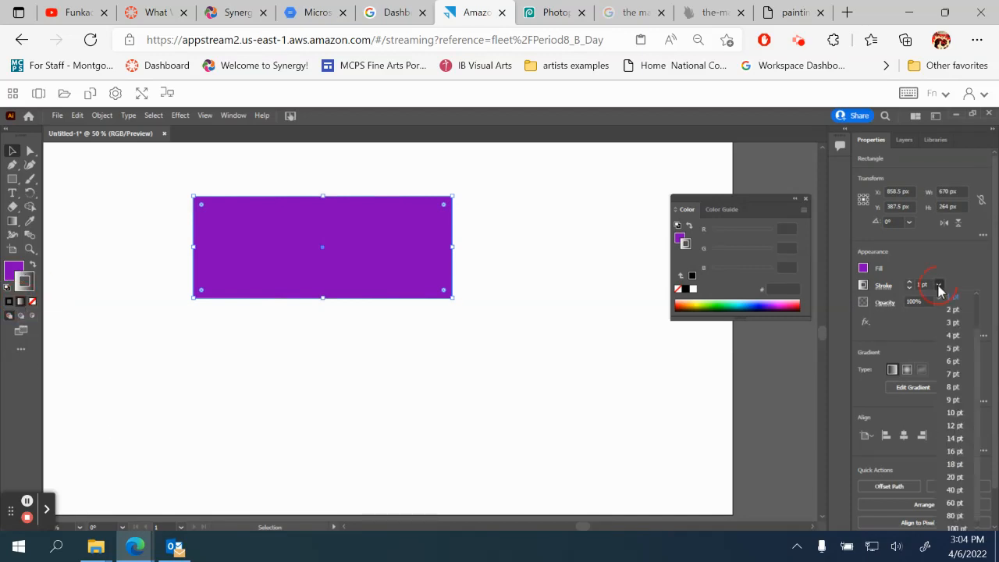
{"action": "left_click", "coordinate": [956, 361]}
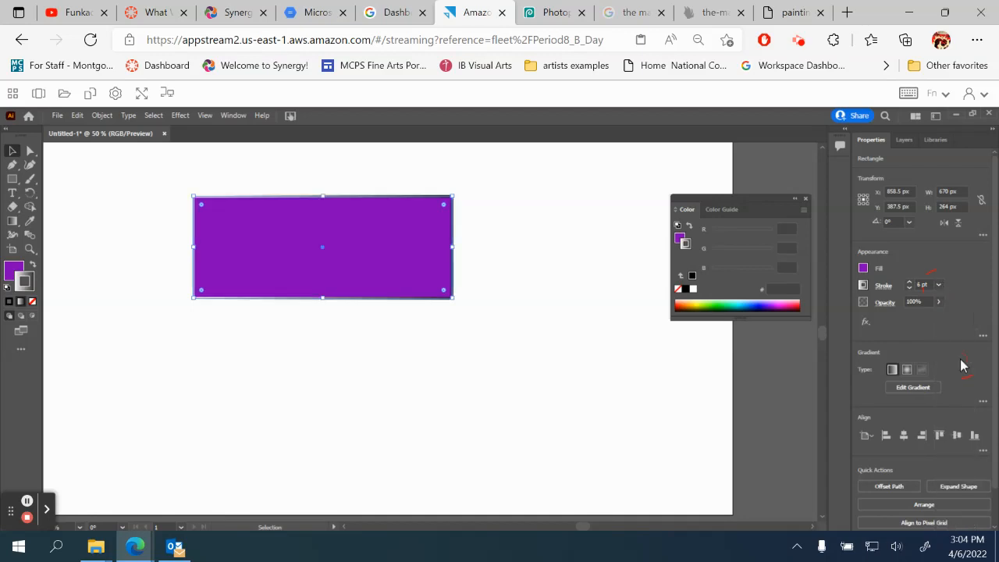
{"action": "left_click", "coordinate": [222, 428]}
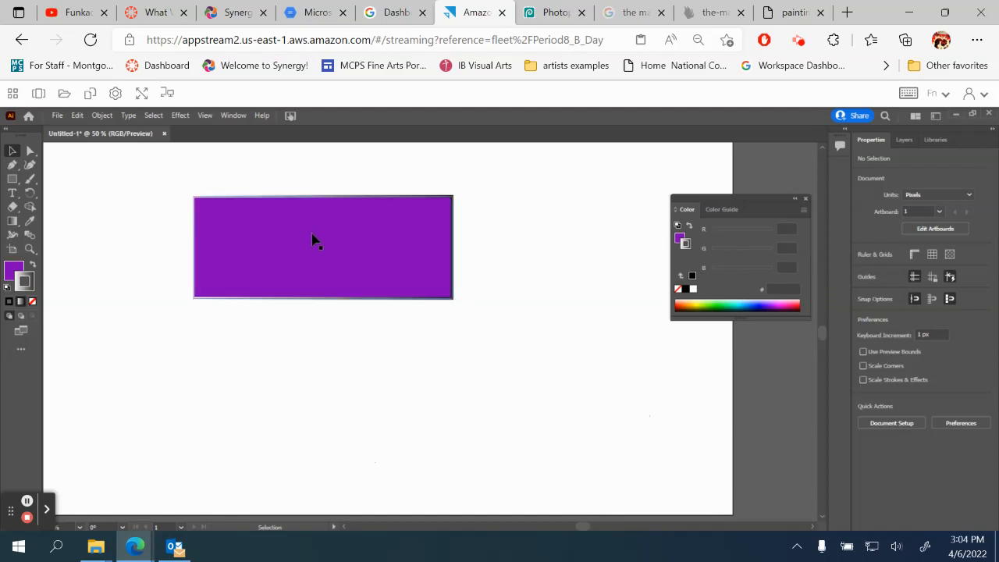
- Close the Color panel and draw a hexagon with the Polygon tool to the right of the rectangle
{"action": "left_click", "coordinate": [807, 198]}
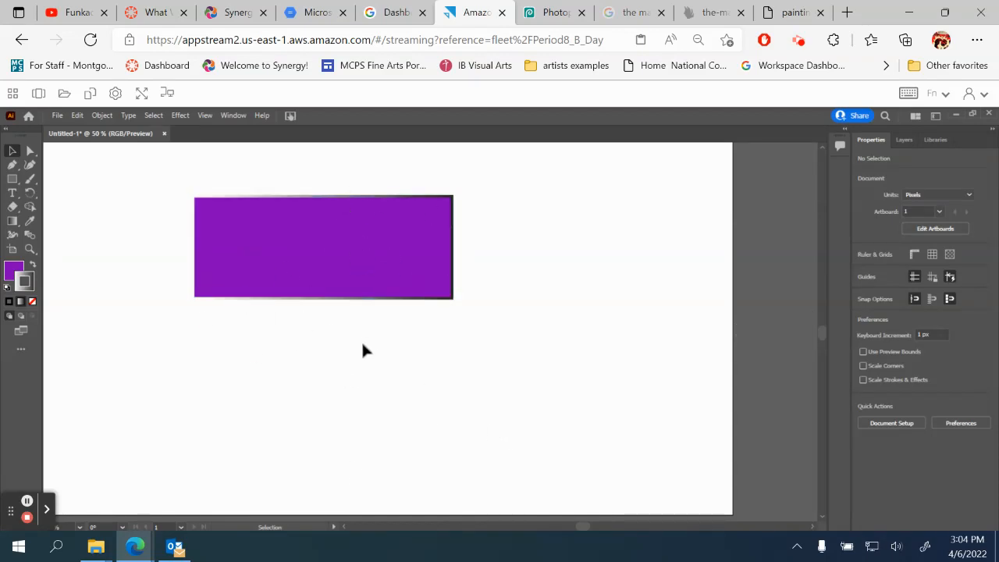
{"action": "left_click", "coordinate": [12, 182]}
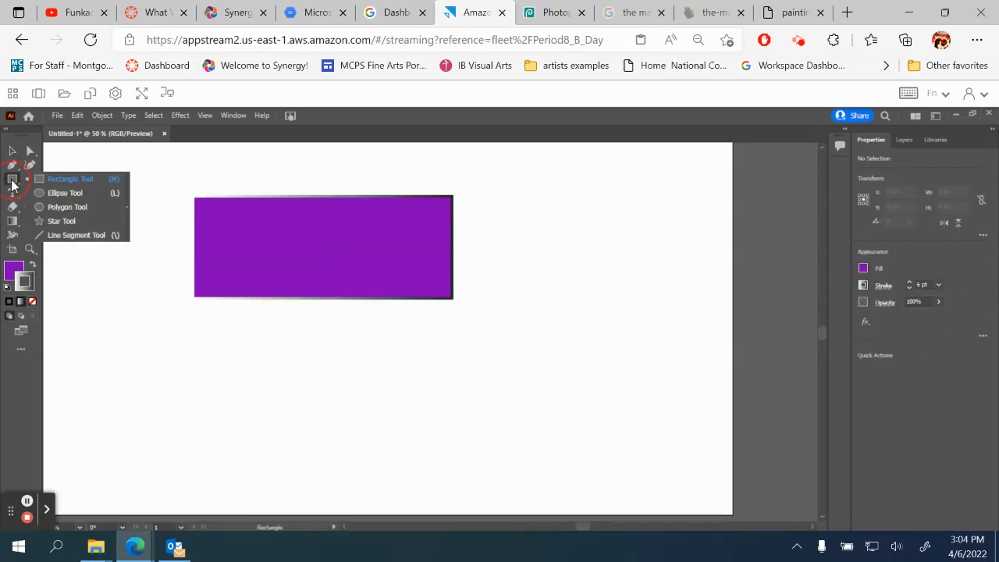
{"action": "left_click", "coordinate": [64, 207]}
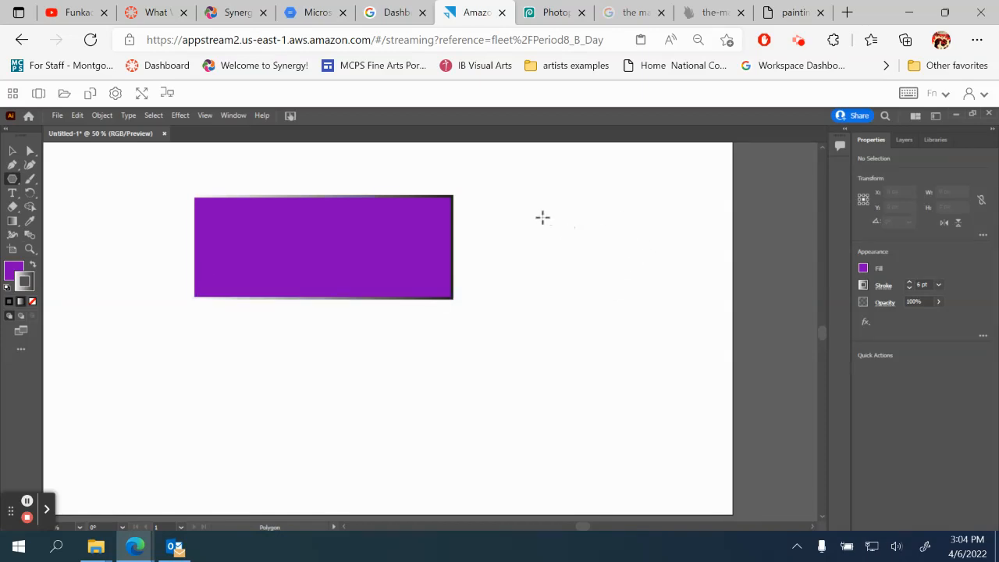
{"action": "left_click_drag", "start_coordinate": [543, 219], "coordinate": [591, 291]}
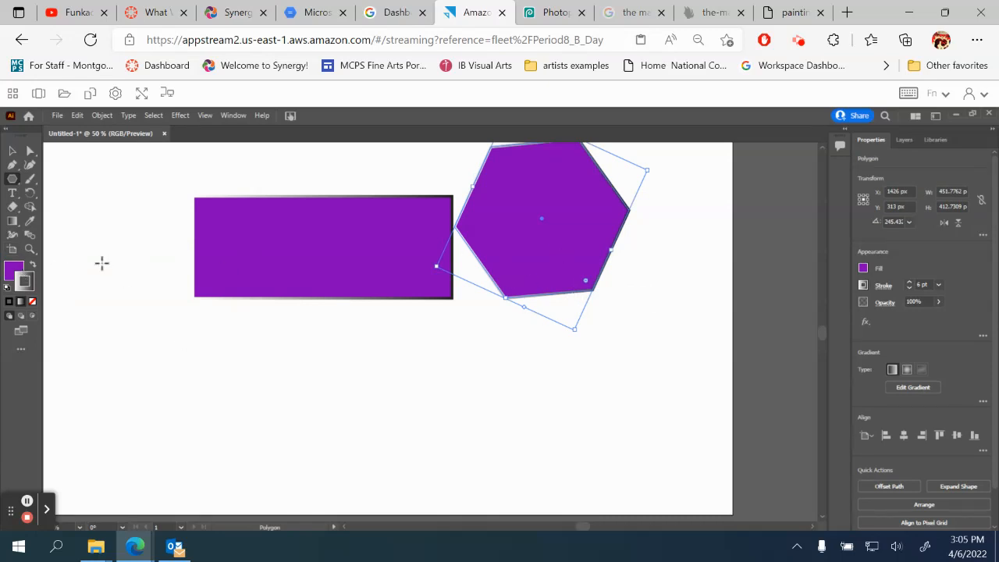
- Give the hexagon a cyan fill and no outline, undoing an accidental resize
{"action": "left_click", "coordinate": [13, 271]}
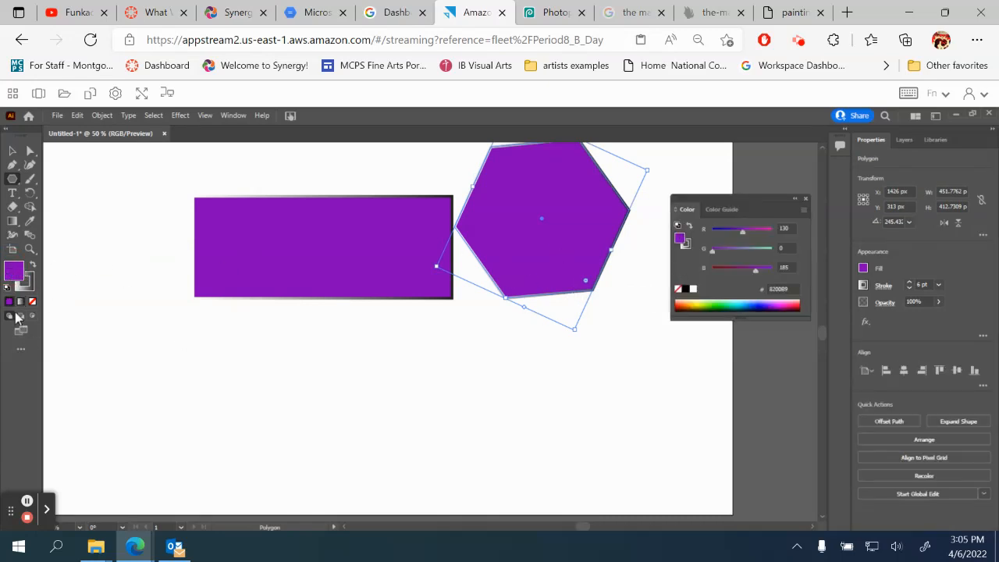
{"action": "left_click", "coordinate": [742, 304]}
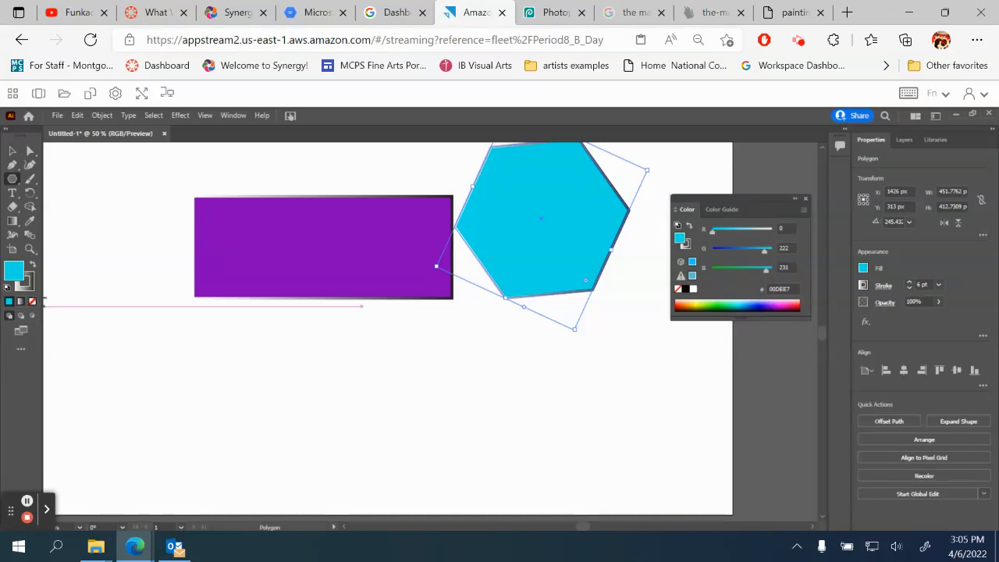
{"action": "left_click", "coordinate": [29, 286]}
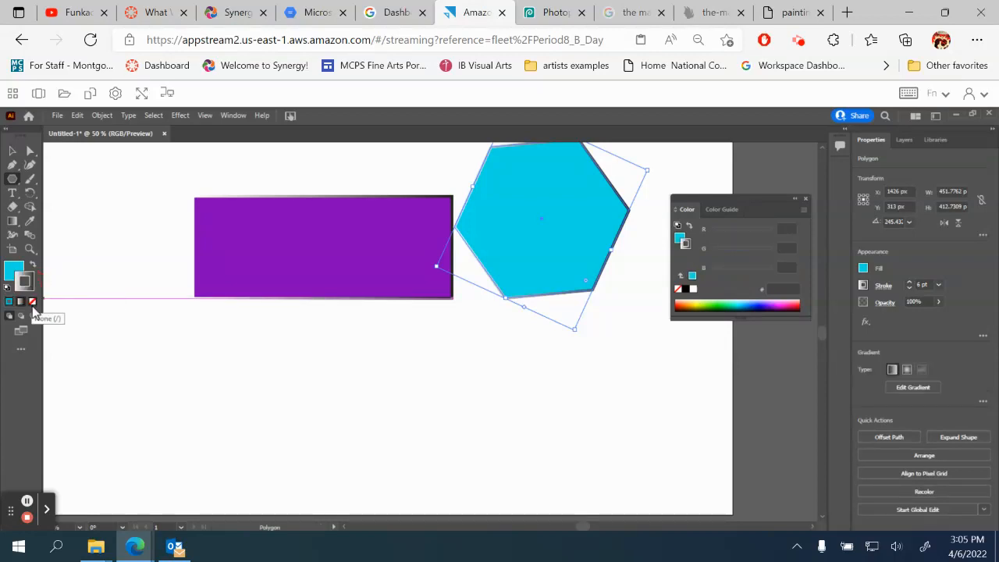
{"action": "left_click", "coordinate": [31, 303]}
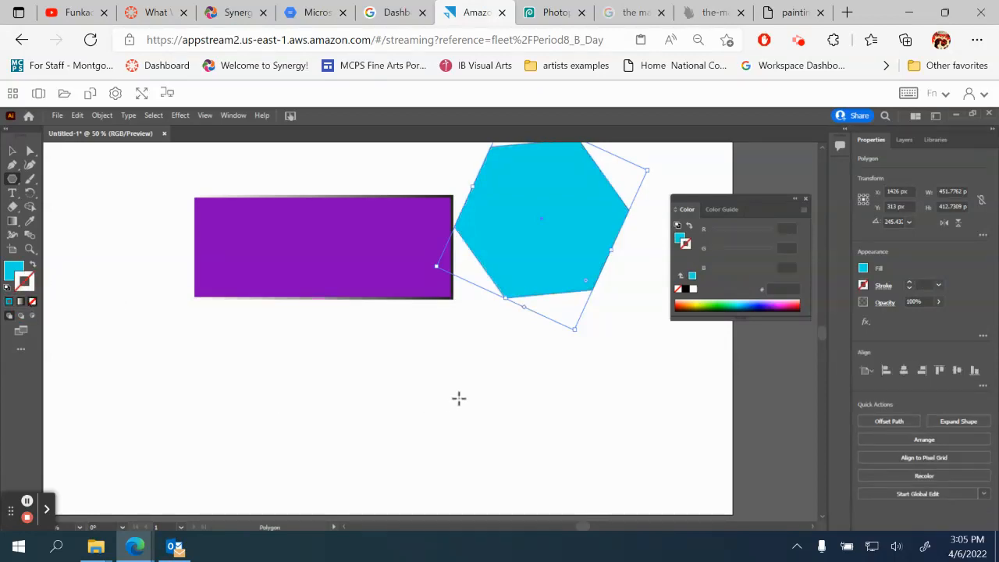
{"action": "left_click_drag", "start_coordinate": [437, 266], "coordinate": [422, 284]}
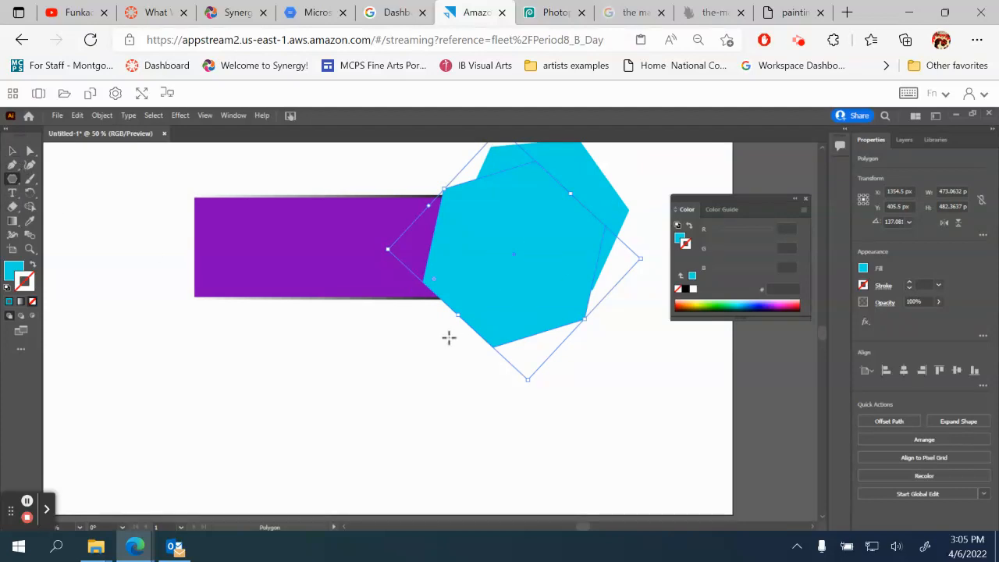
{"action": "key", "text": "ctrl+z"}
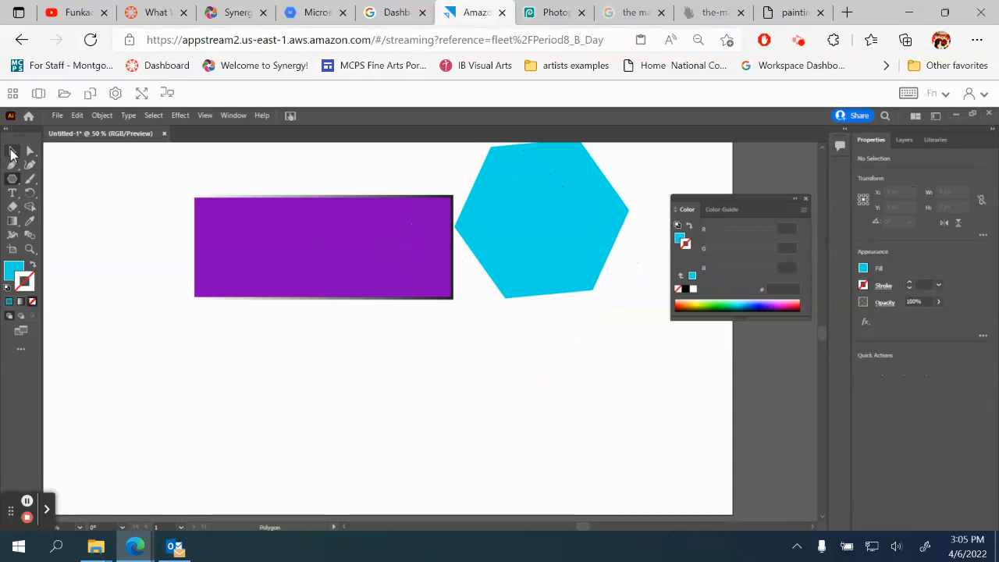
- Drag the cyan hexagon down-left so it overlaps the rectangle
{"action": "left_click", "coordinate": [14, 153]}
{"action": "left_click_drag", "start_coordinate": [547, 243], "coordinate": [461, 379]}
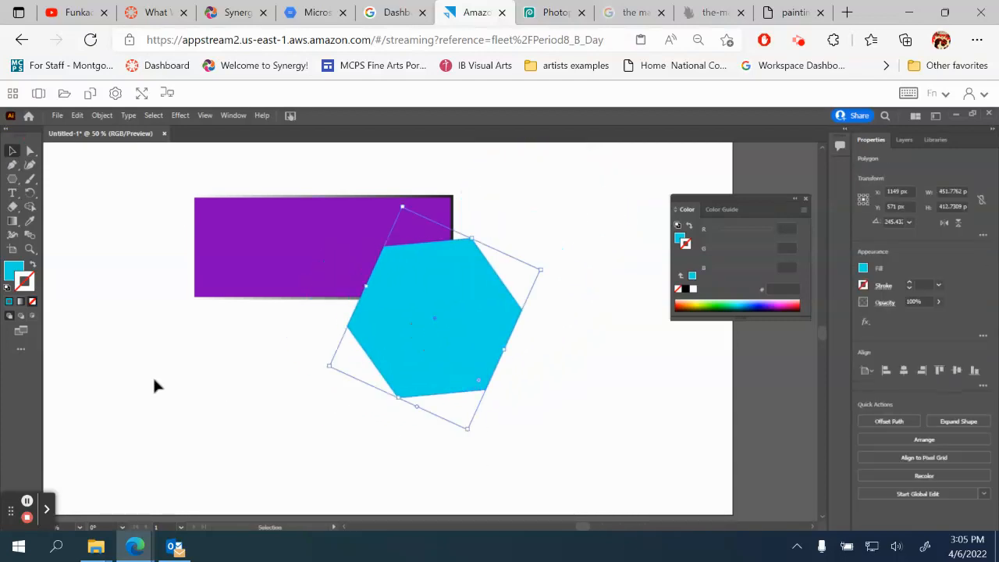
{"action": "left_click", "coordinate": [117, 296]}
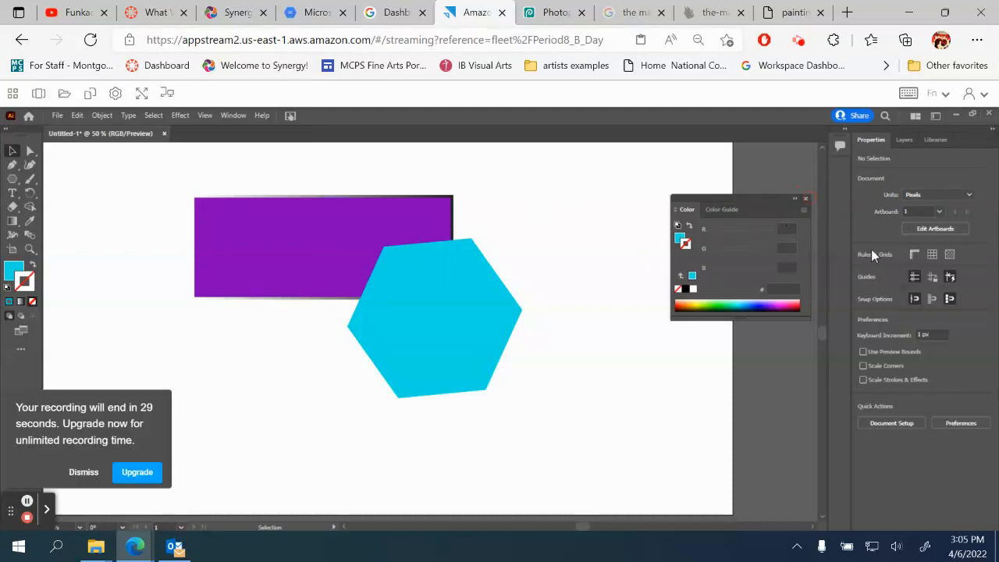
{"action": "left_click", "coordinate": [84, 473]}
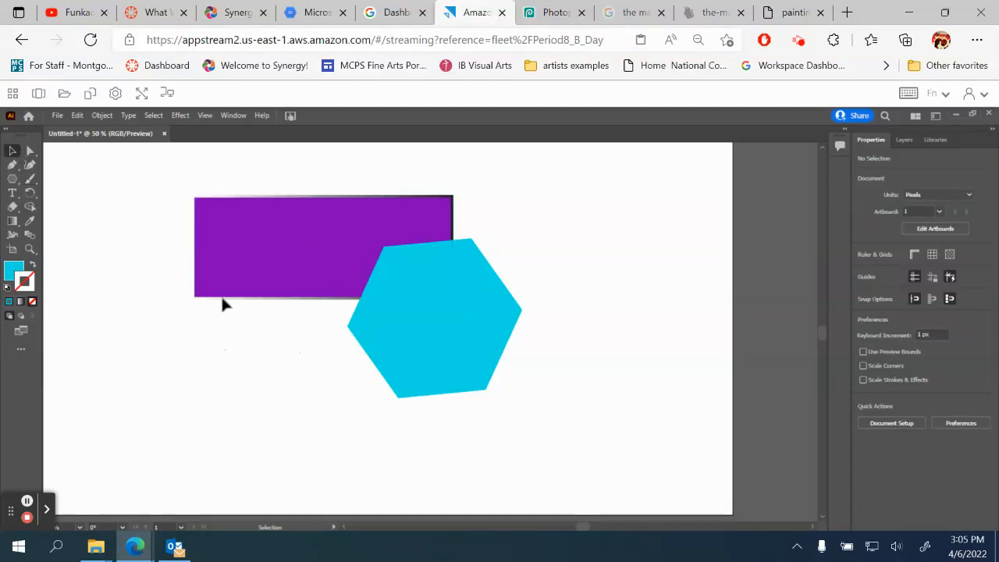
- Send the hexagon behind the purple rectangle with Arrange > Send Backward
{"action": "left_click", "coordinate": [434, 341]}
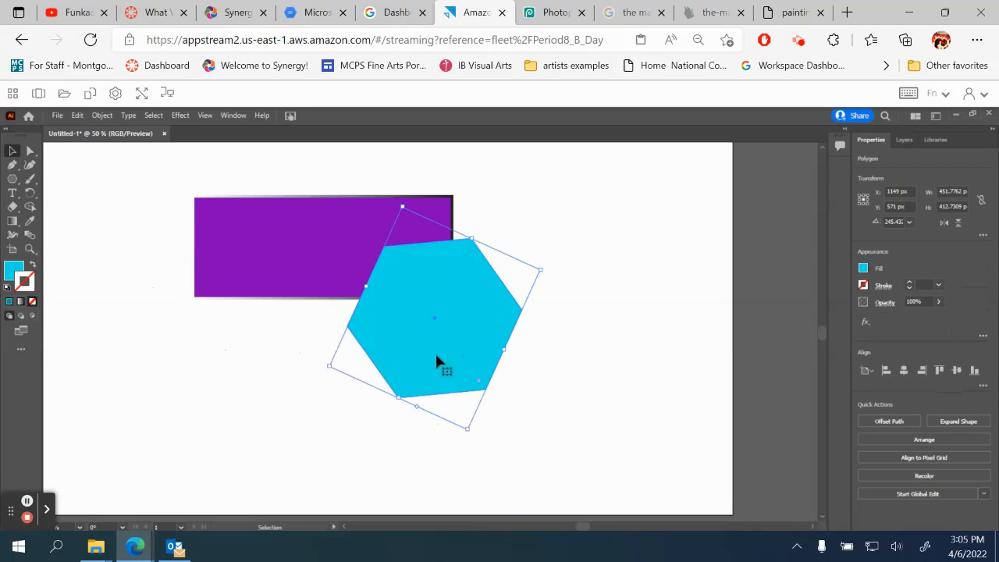
{"action": "right_click", "coordinate": [435, 362]}
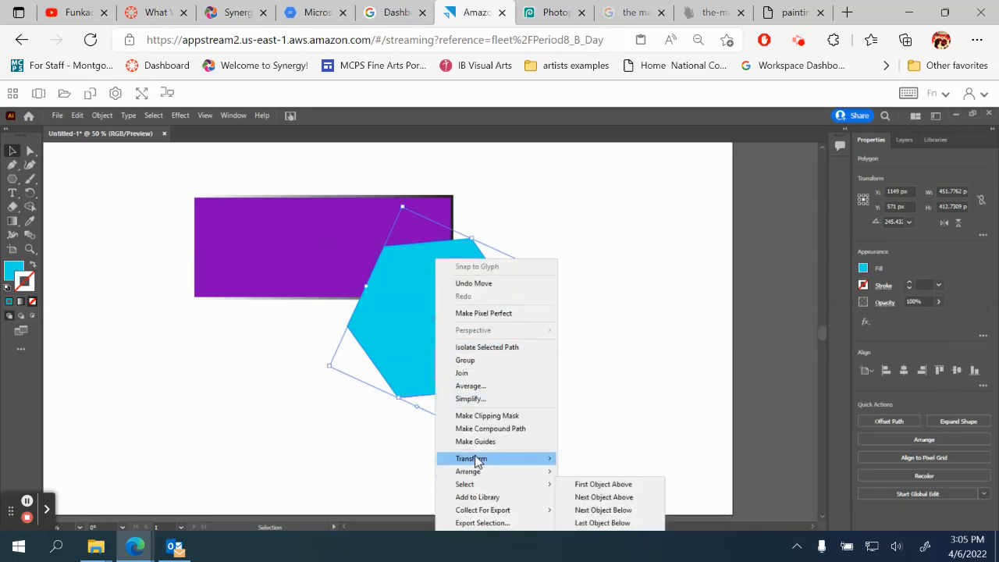
{"action": "mouse_move", "coordinate": [476, 461]}
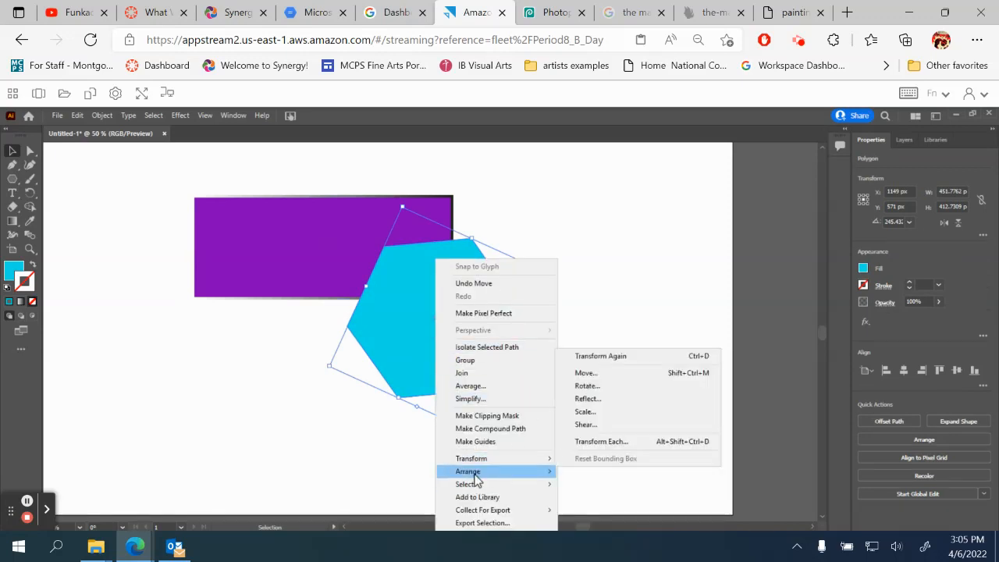
{"action": "mouse_move", "coordinate": [474, 478]}
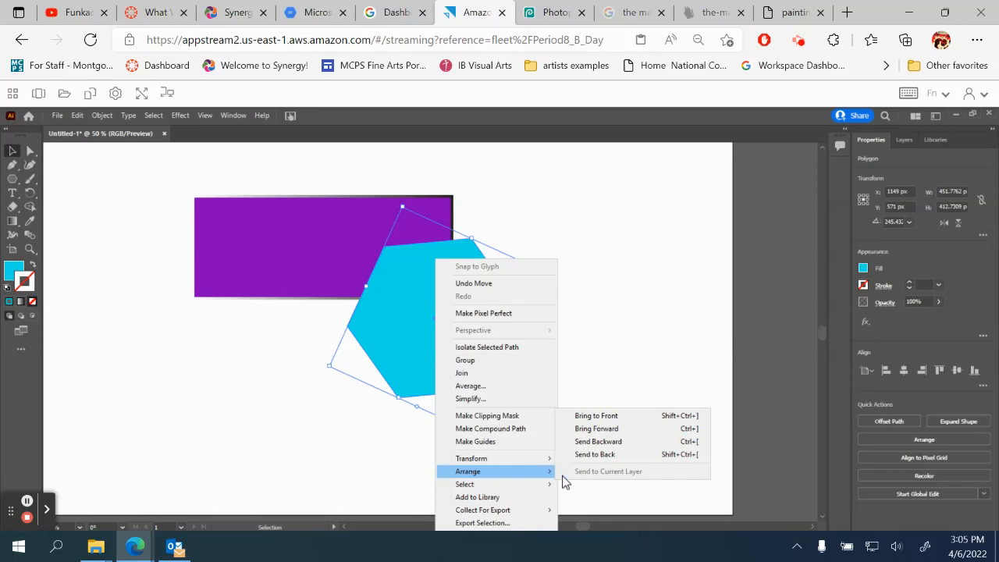
{"action": "left_click", "coordinate": [600, 442]}
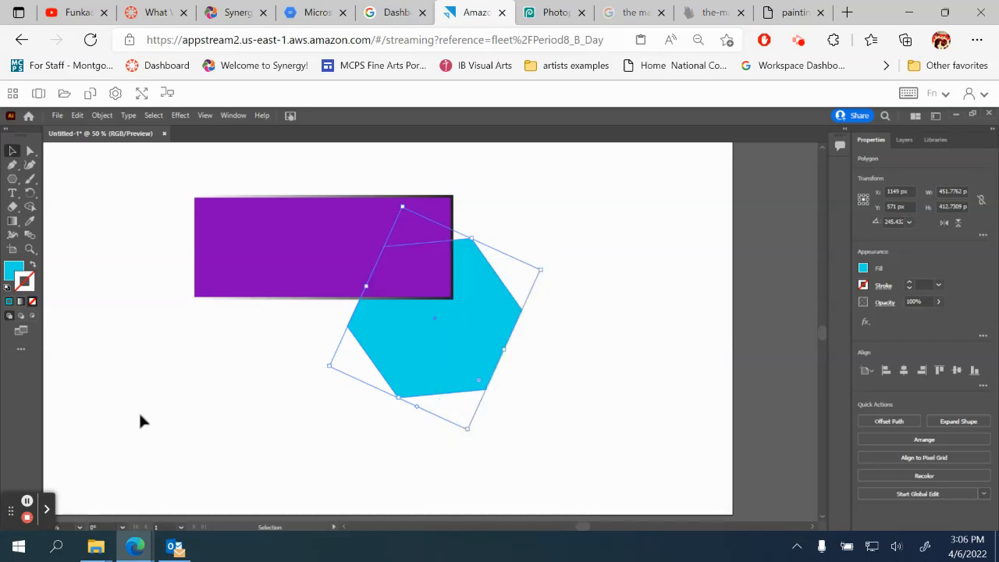
{"action": "left_click", "coordinate": [121, 370]}
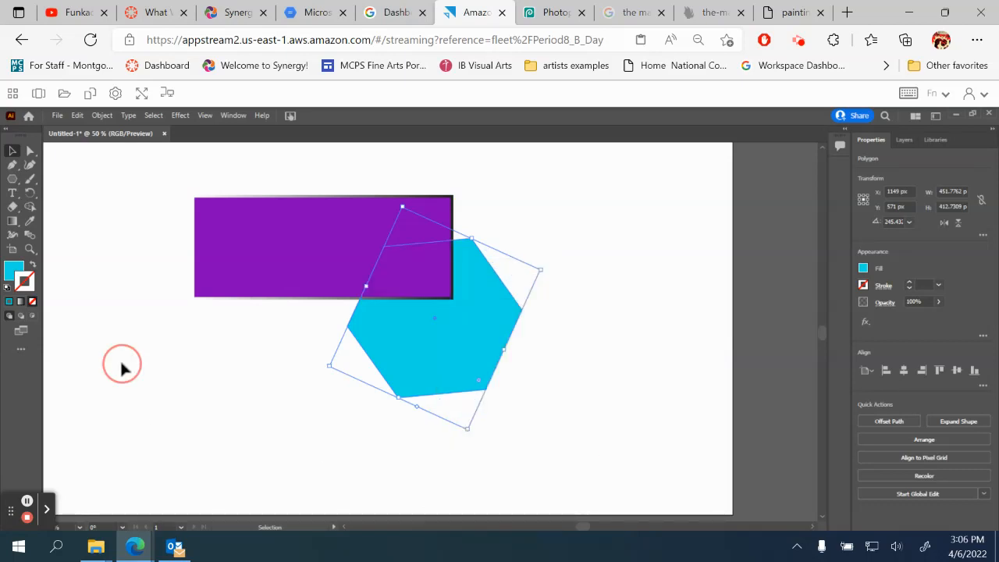